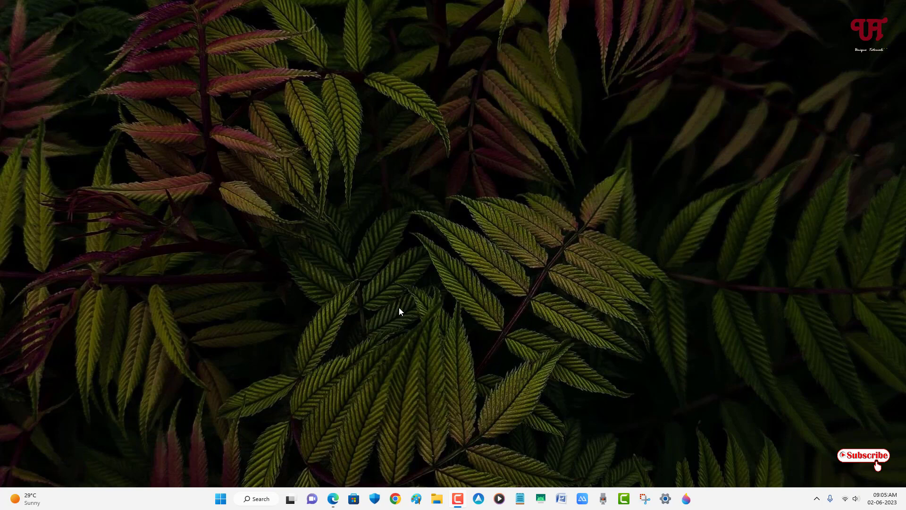
Bring up the Start menu power choices, then dismiss them without shutting down.
click(221, 499)
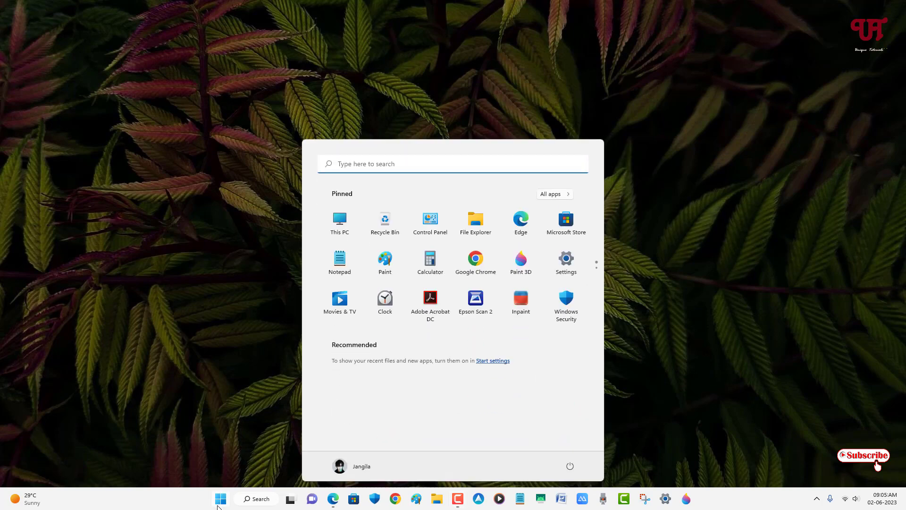
click(571, 467)
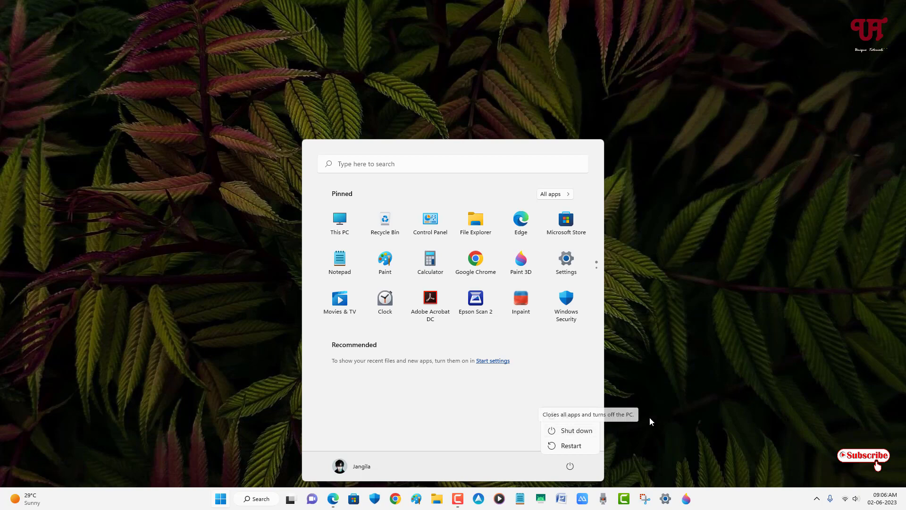
click(626, 423)
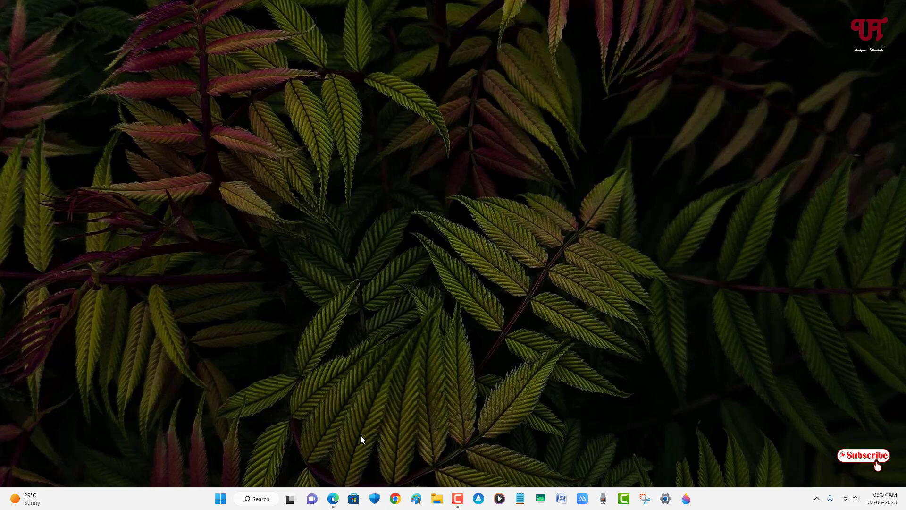
Download PreventTurnOff_x64_Portable.zip from softwareOK.com in Edge and show it in its folder.
click(333, 499)
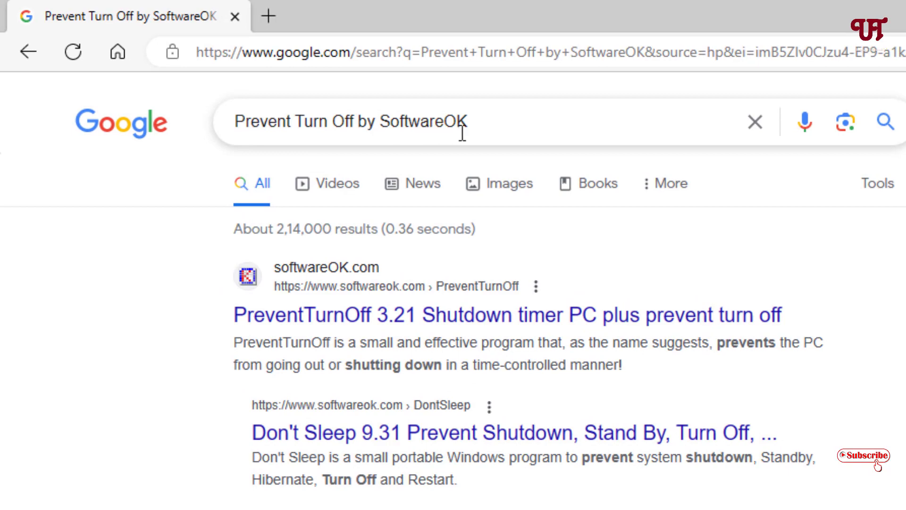
click(418, 315)
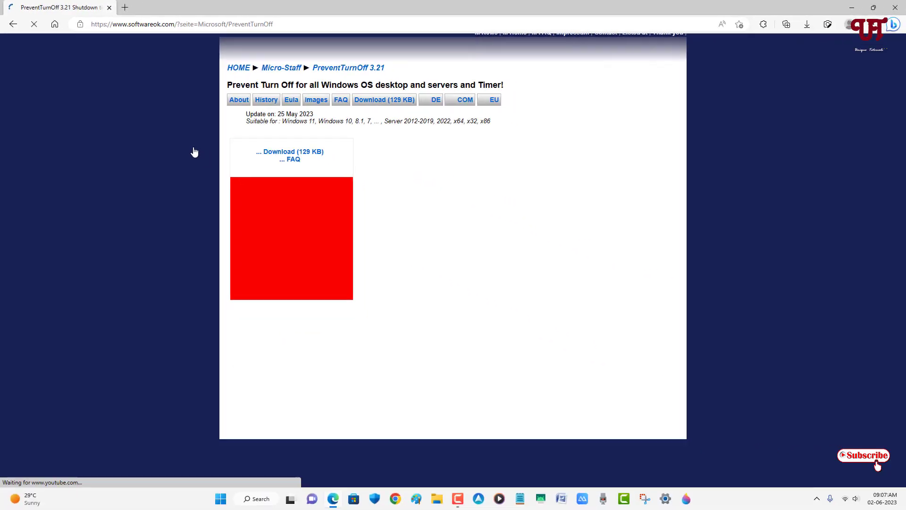
click(281, 254)
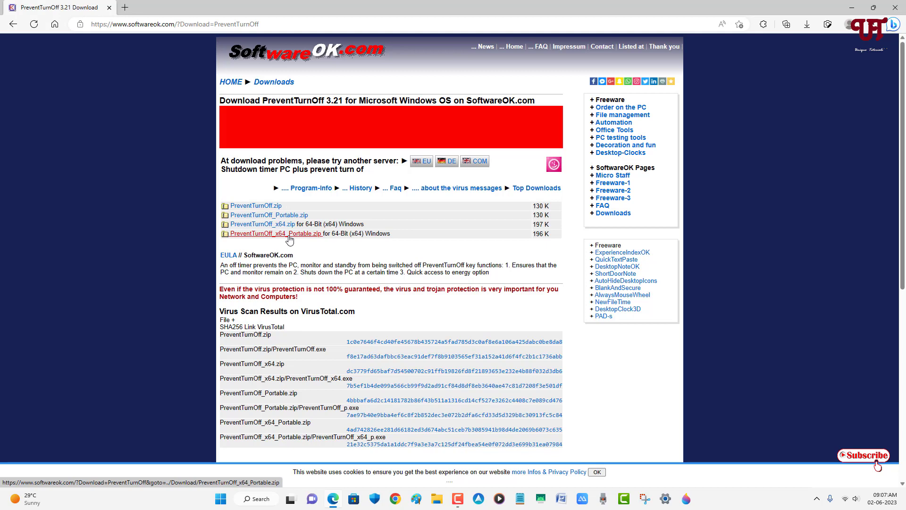
click(289, 235)
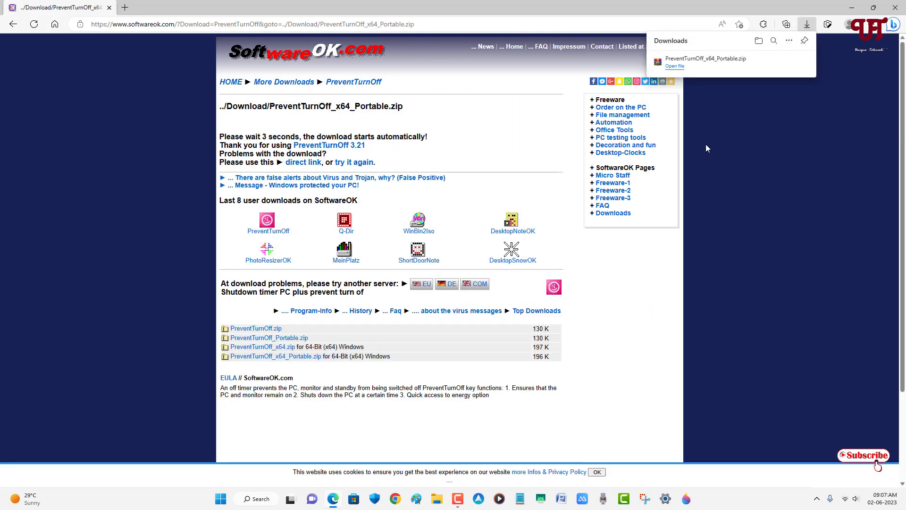
click(766, 63)
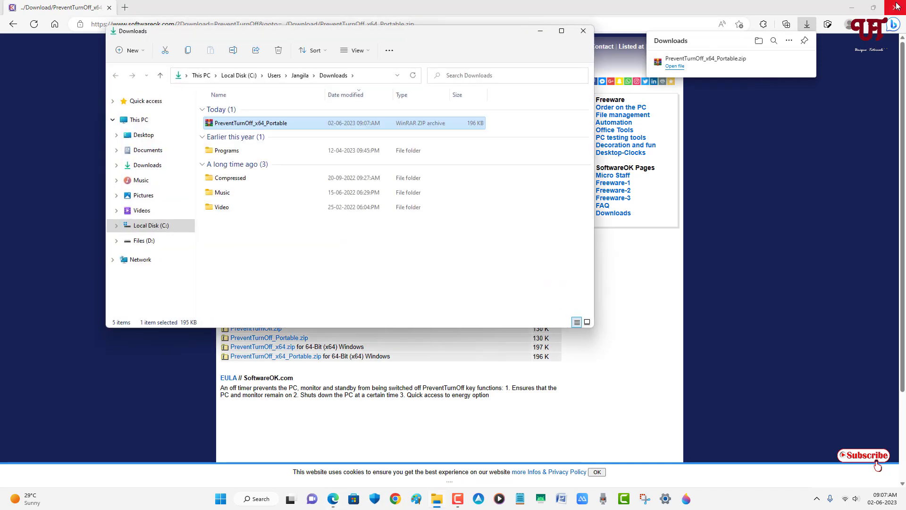
click(897, 6)
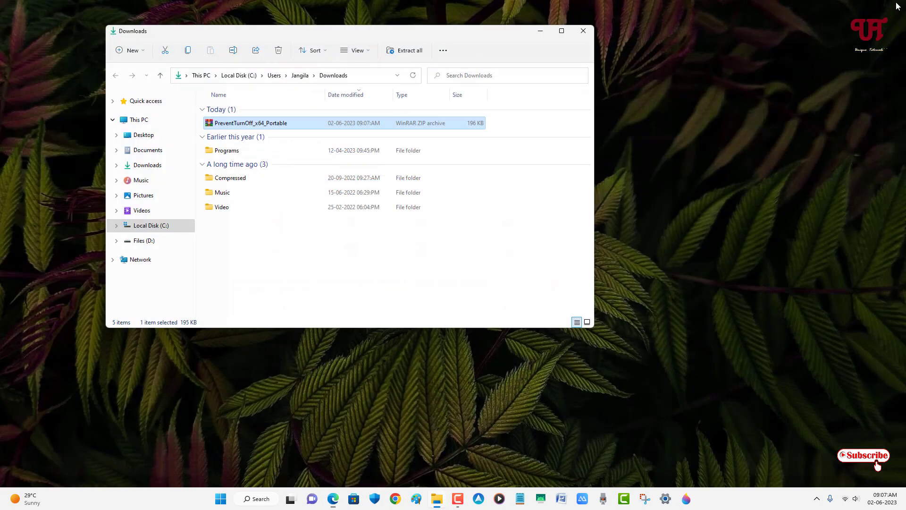
Extract the zip into its suggested folder and launch PreventTurnOff from the extracted folder.
double_click(288, 123)
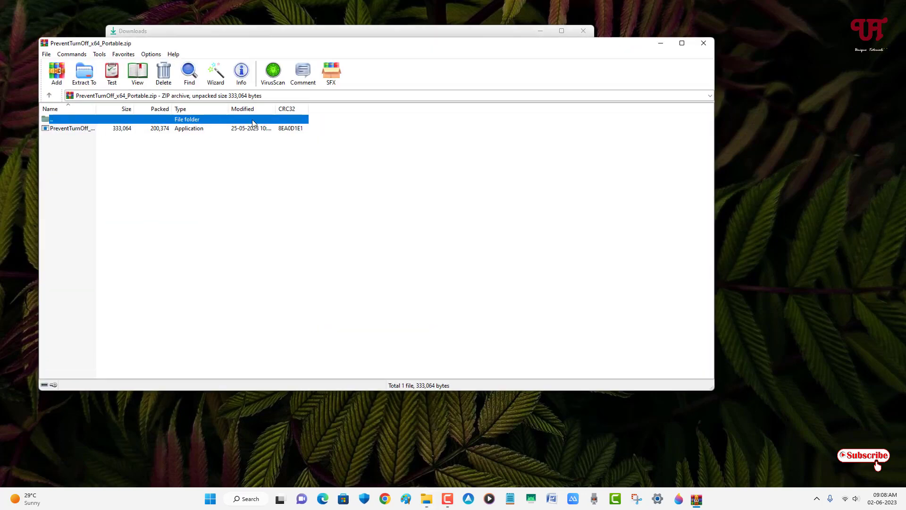
click(84, 72)
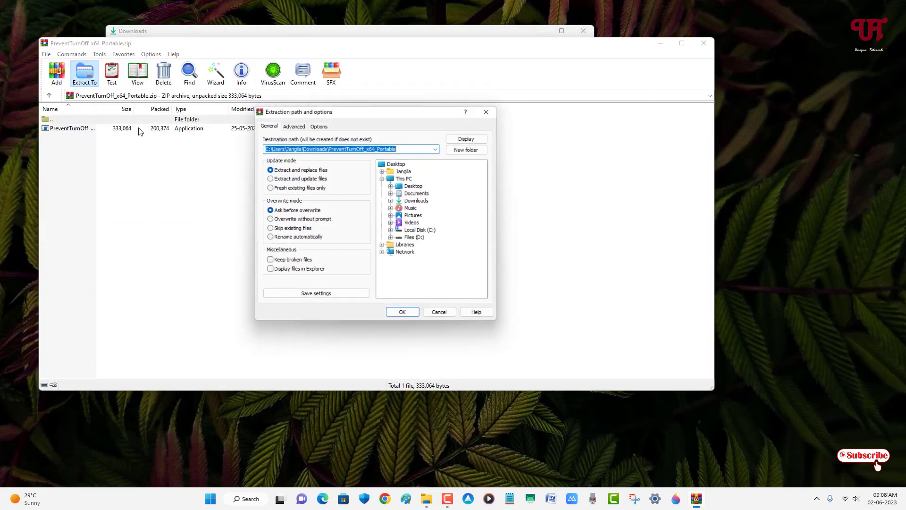
click(402, 312)
click(705, 46)
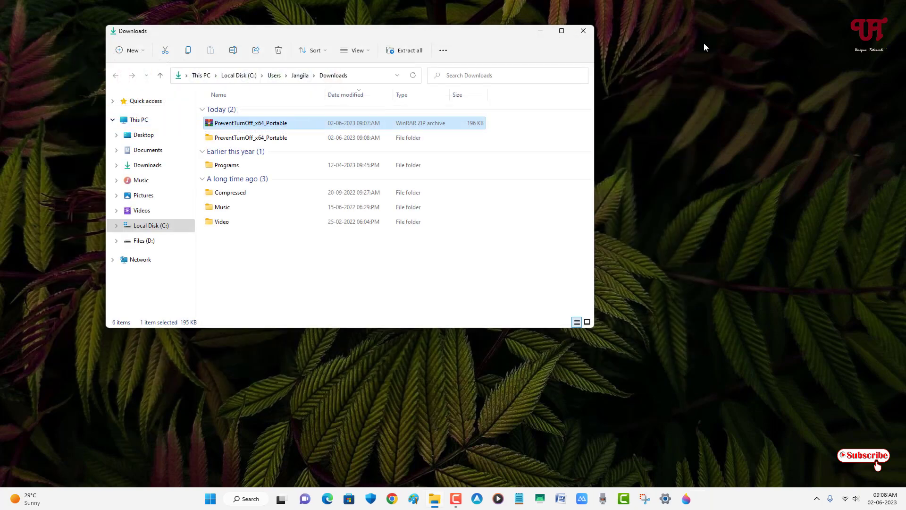
double_click(251, 138)
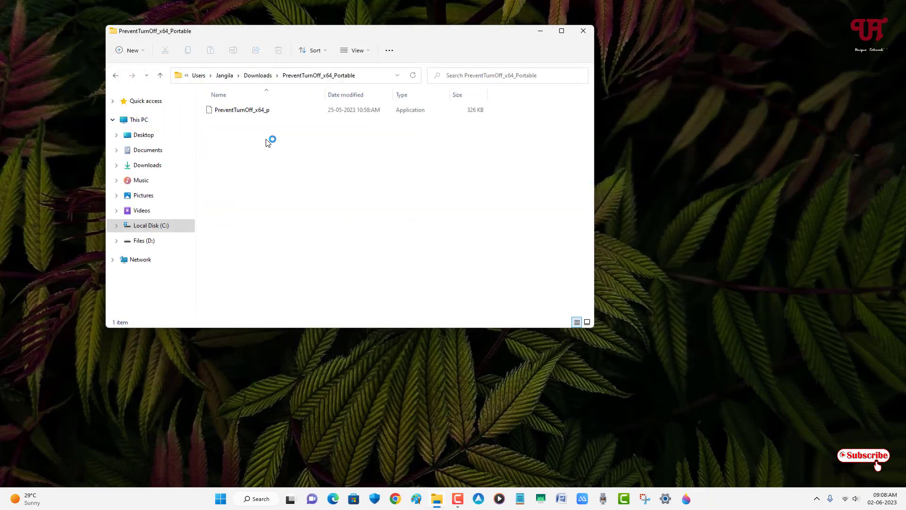
double_click(248, 110)
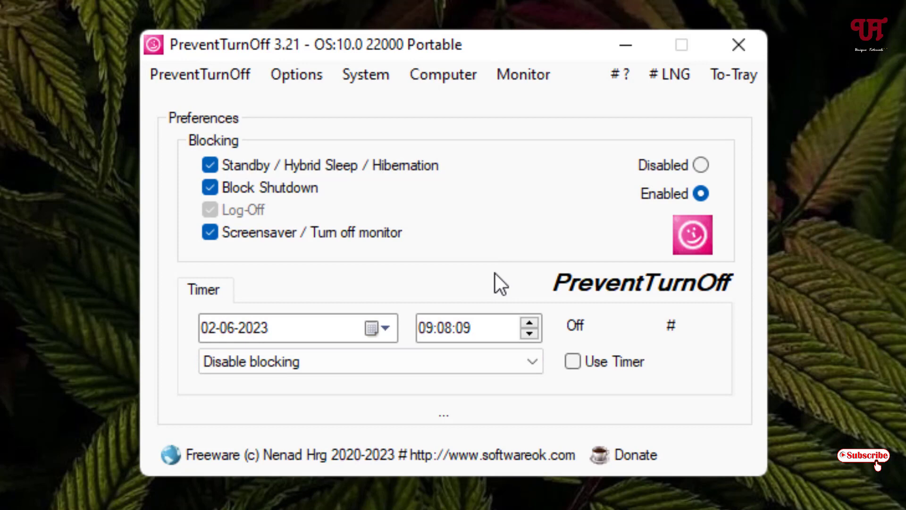
Tick Use Timer and untick it again, then bring up the date picker calendar.
click(573, 362)
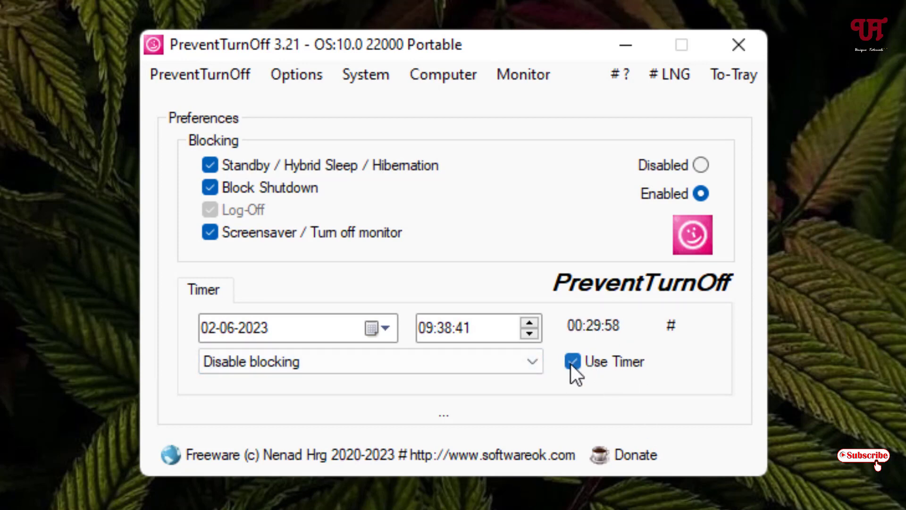
click(571, 364)
click(377, 328)
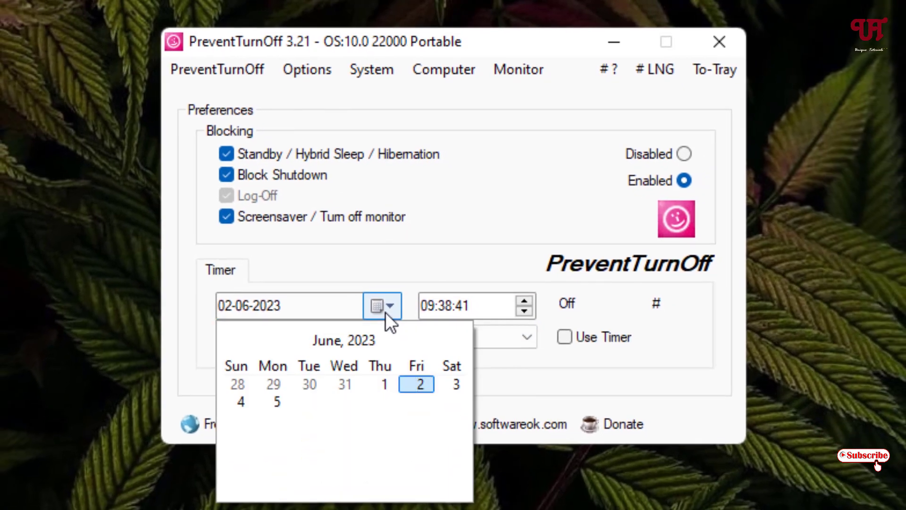
Close the calendar unchanged, enable start with Windows, and send PreventTurnOff to the tray.
click(464, 250)
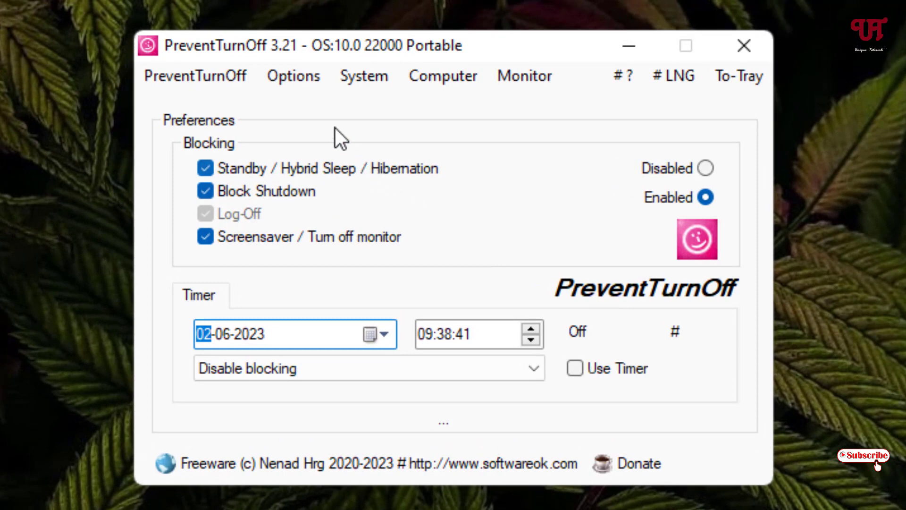
click(294, 76)
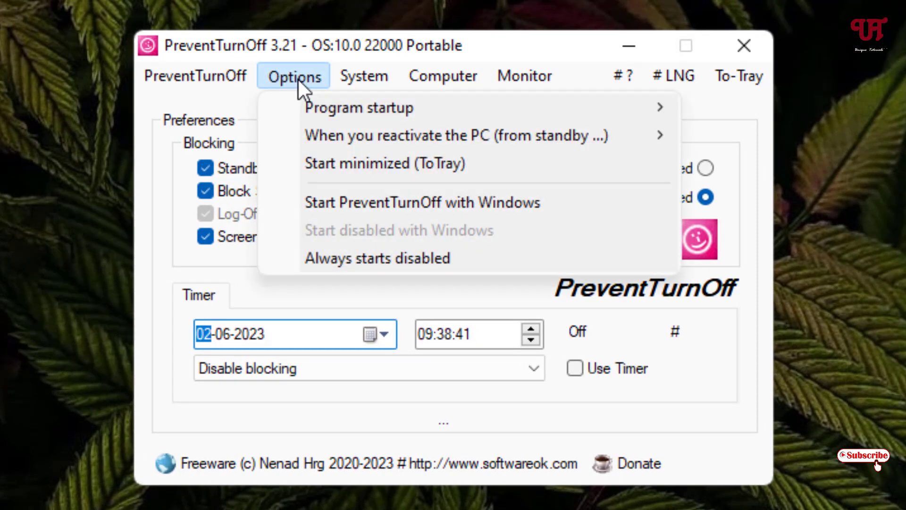
click(438, 207)
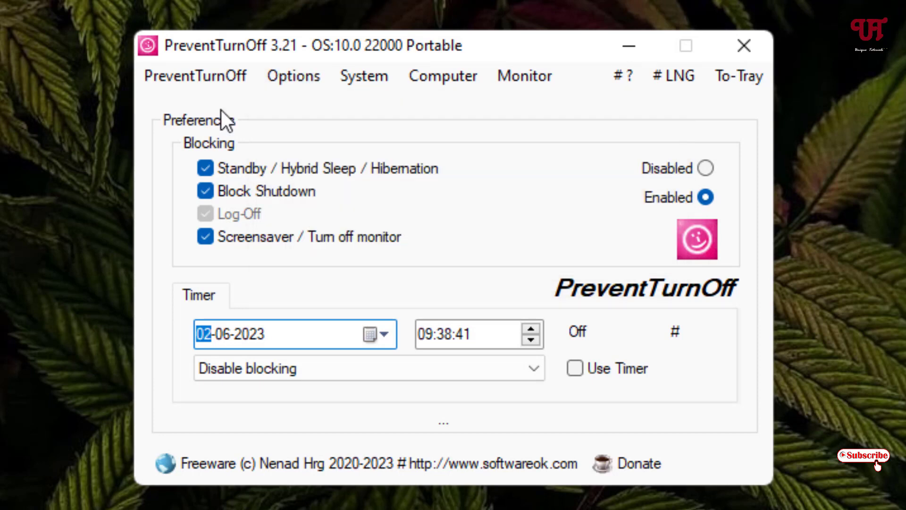
click(221, 79)
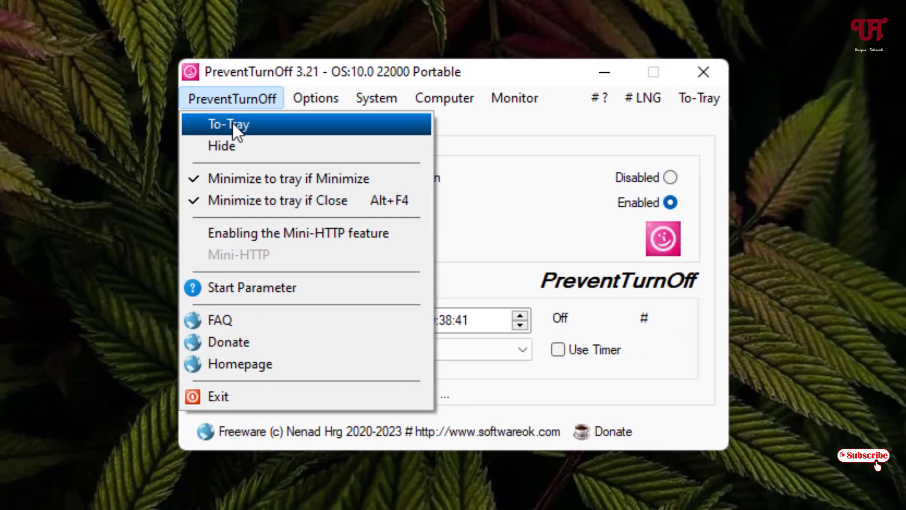
click(197, 105)
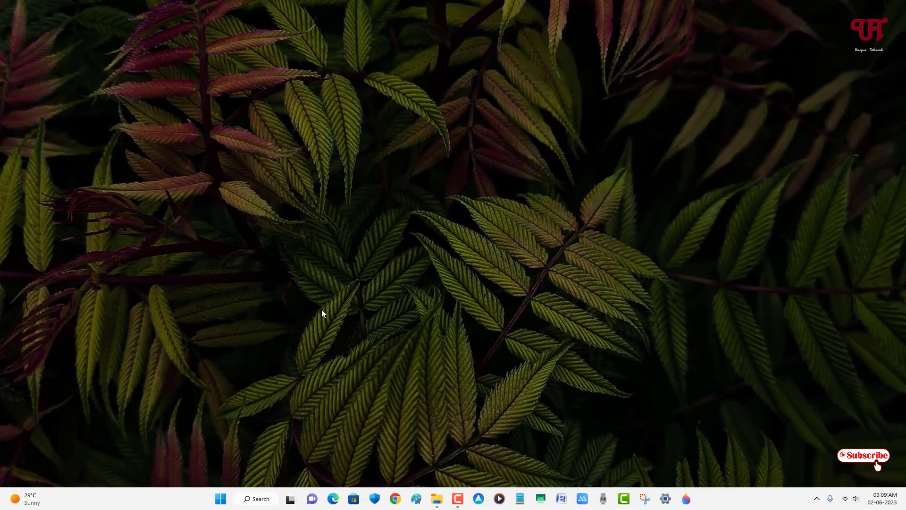
Attempt Shut down from the Start menu power options to trigger PreventTurnOff's block.
click(221, 499)
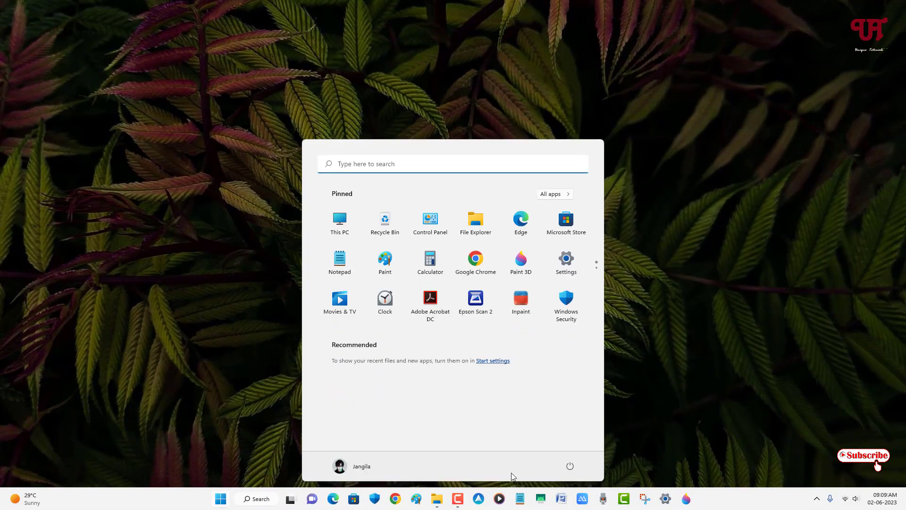
click(569, 466)
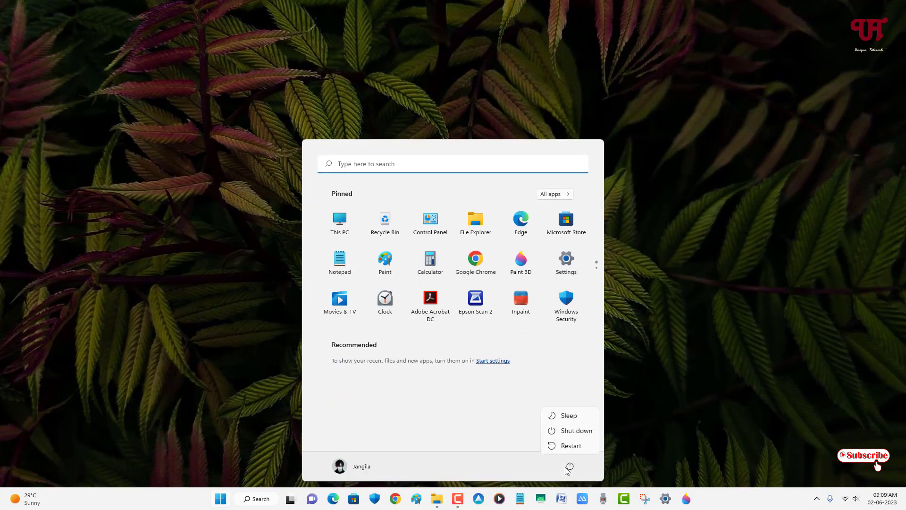
click(576, 430)
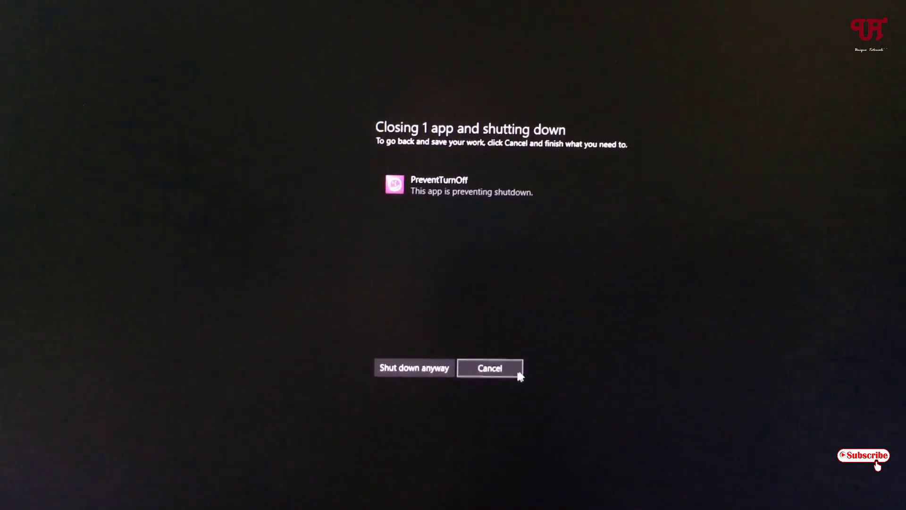
click(512, 375)
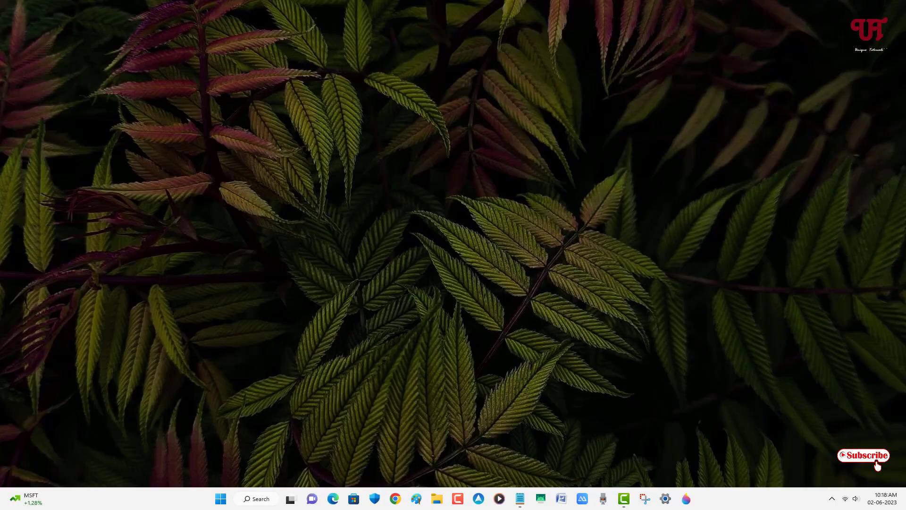